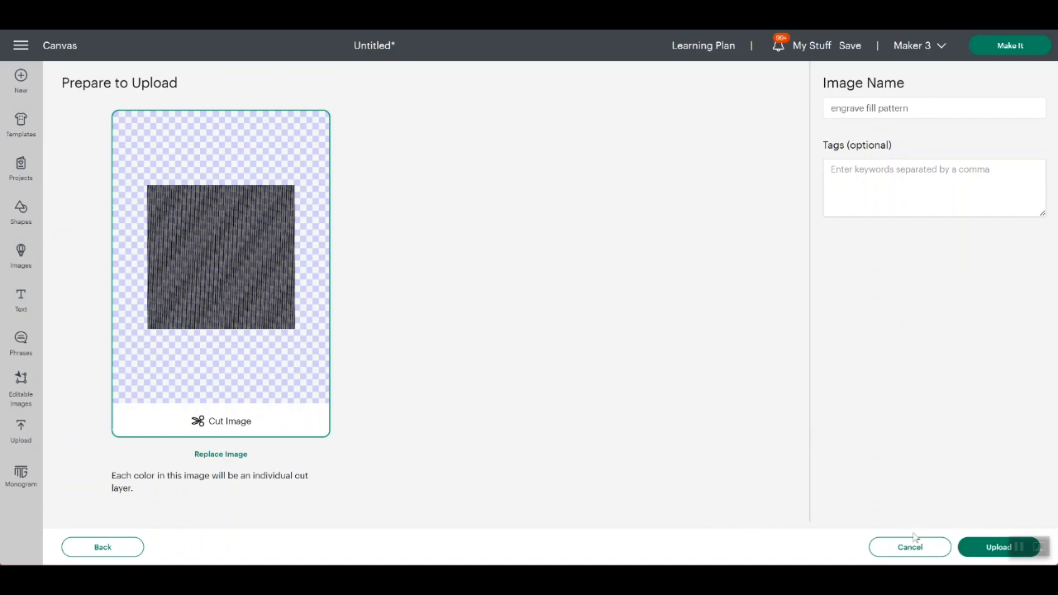
# Finish uploading the engrave fill pattern as a cut image and add it to the canvas.
pyautogui.click(980, 548)
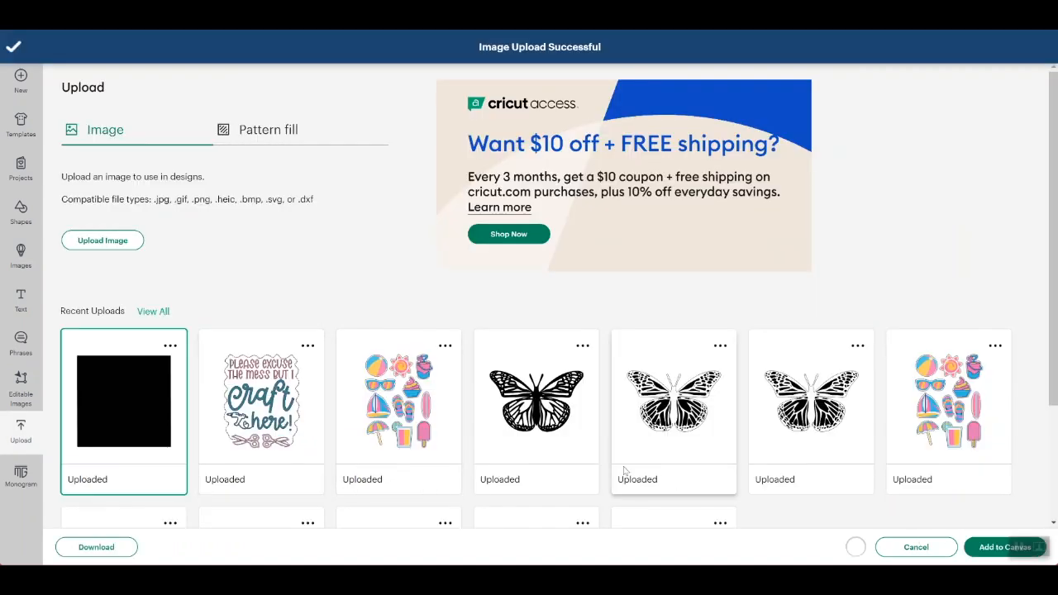
pyautogui.click(988, 548)
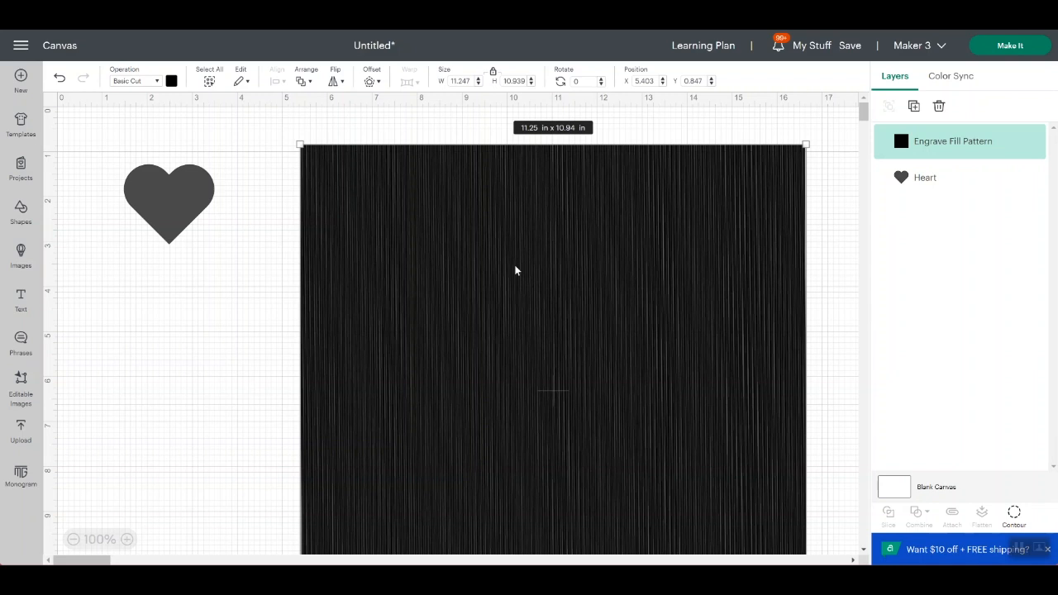
# Set the heart's width to 2 in.
pyautogui.click(157, 210)
pyautogui.moveTo(471, 82); pyautogui.dragTo(432, 84)
pyautogui.write('2')
pyautogui.press('Tab')
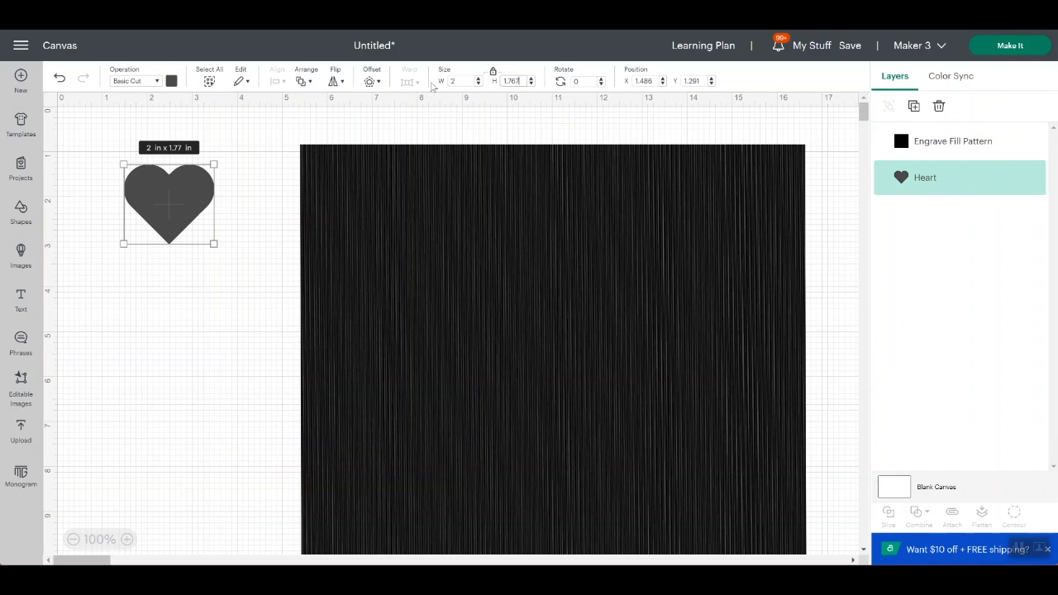
# Make two copies of the 2 in heart and arrange all three hearts in a vertical column.
pyautogui.click(236, 275)
pyautogui.moveTo(176, 234); pyautogui.dragTo(169, 314)
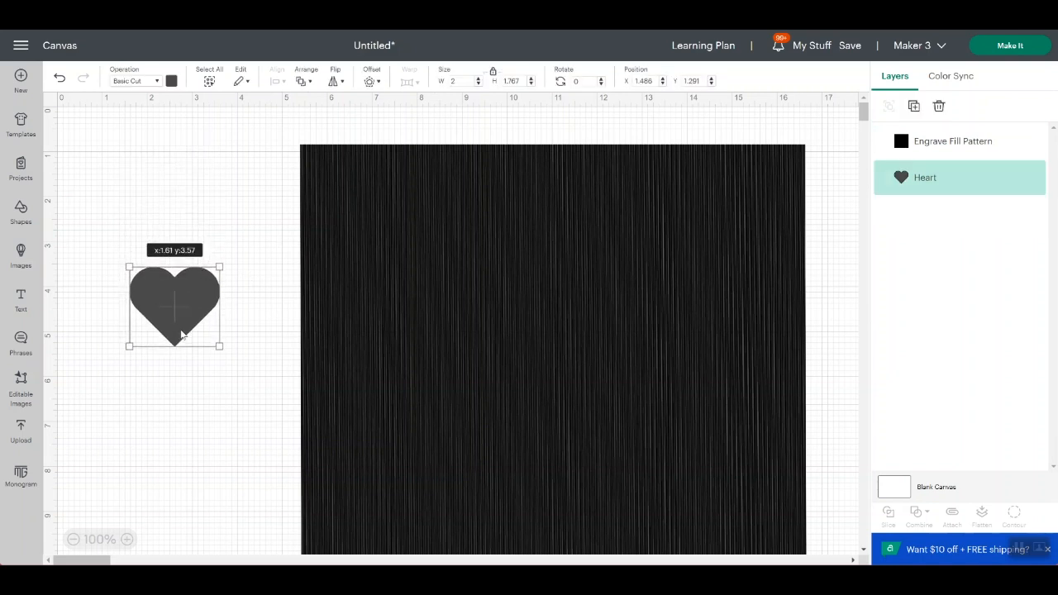
pyautogui.hotkey('ctrl', 'c')
pyautogui.hotkey('ctrl', 'v')
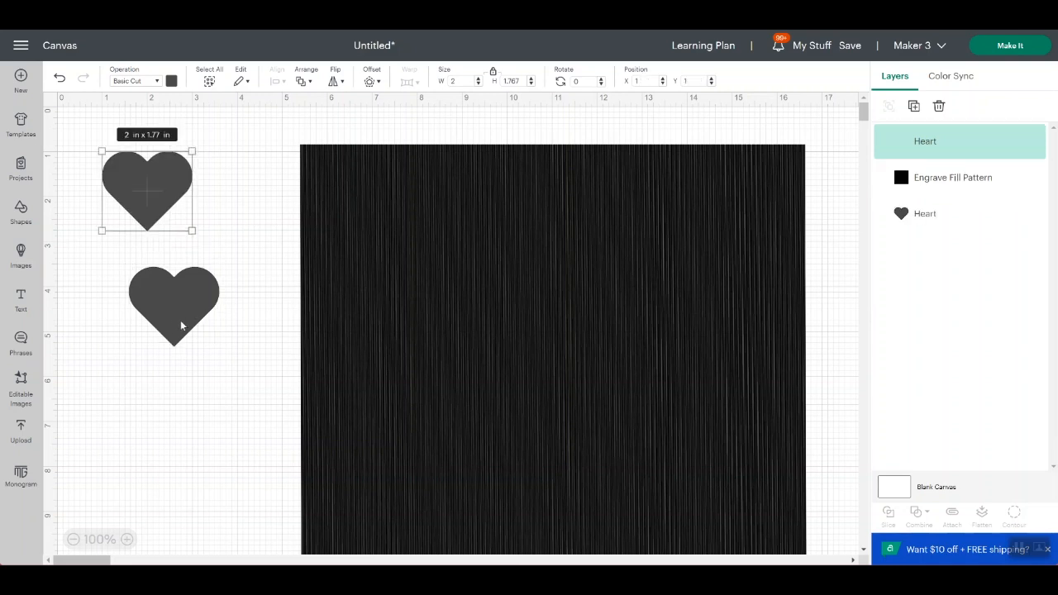
pyautogui.moveTo(144, 183); pyautogui.dragTo(151, 165)
pyautogui.moveTo(170, 315); pyautogui.dragTo(164, 414)
pyautogui.hotkey('ctrl', 'v')
pyautogui.moveTo(187, 242); pyautogui.dragTo(165, 314)
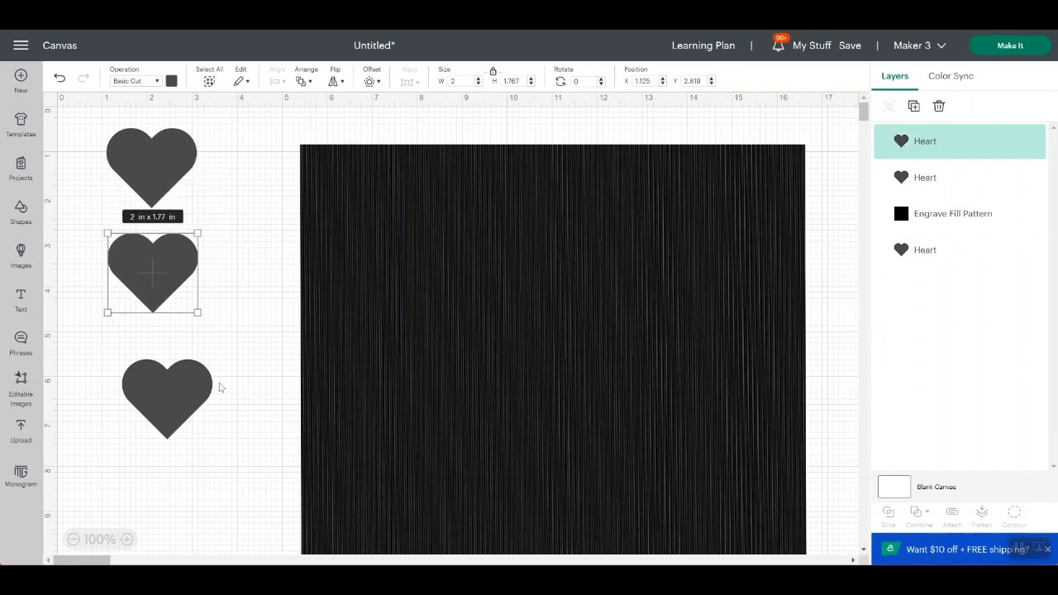
# Move the lowest heart onto the fill pattern and enlarge it to about 10.79 in wide.
pyautogui.click(158, 390)
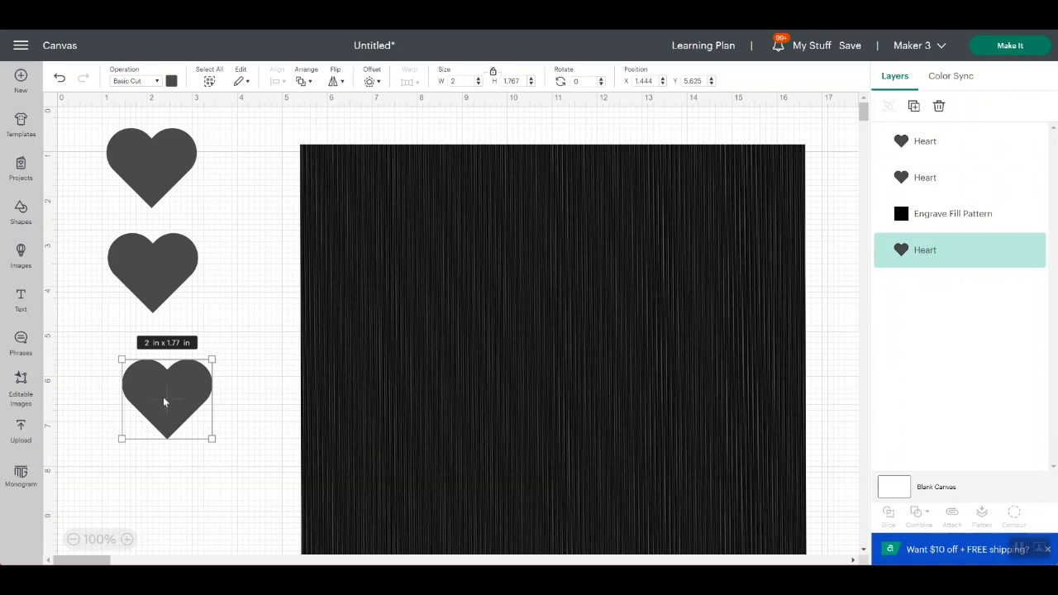
pyautogui.moveTo(164, 403); pyautogui.dragTo(355, 198)
pyautogui.moveTo(400, 238); pyautogui.dragTo(801, 562)
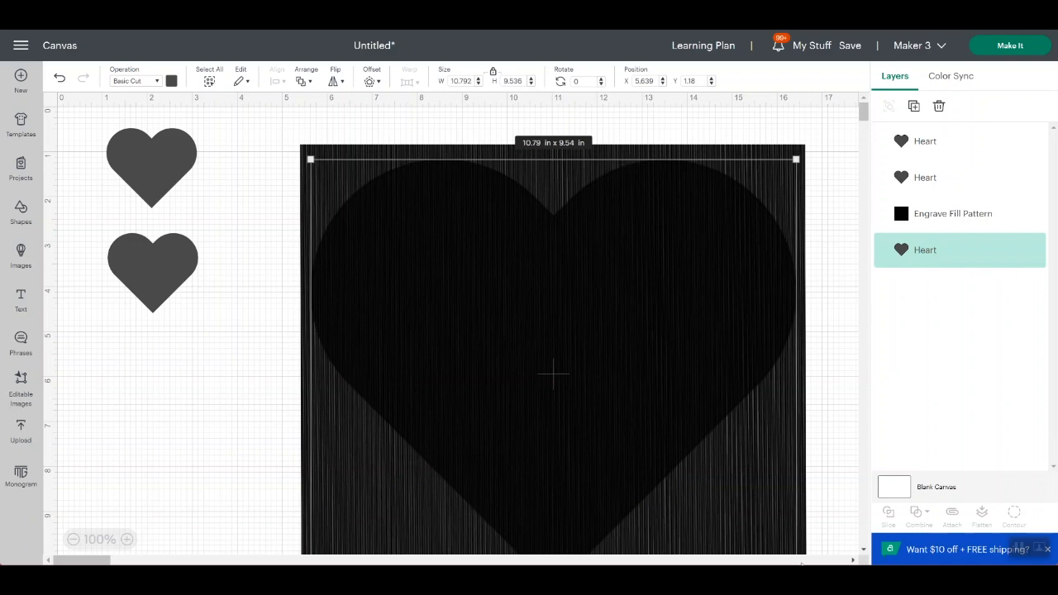
# Inspect the fill pattern's lines up close and rotate the pattern clockwise by about 8.33 degrees.
pyautogui.click(345, 152)
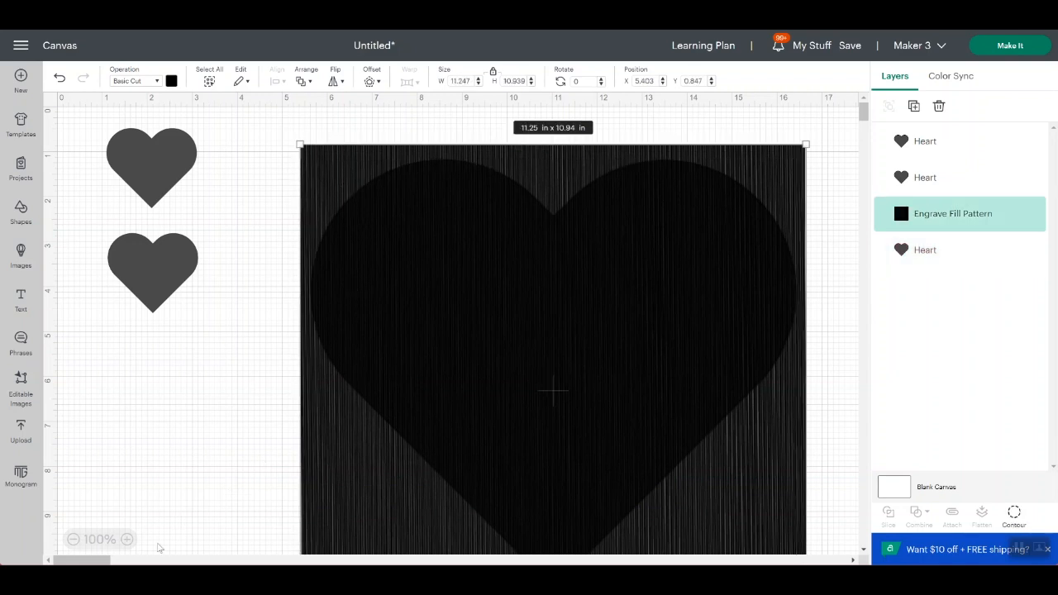
pyautogui.click(126, 539)
pyautogui.click(126, 540)
pyautogui.click(126, 540)
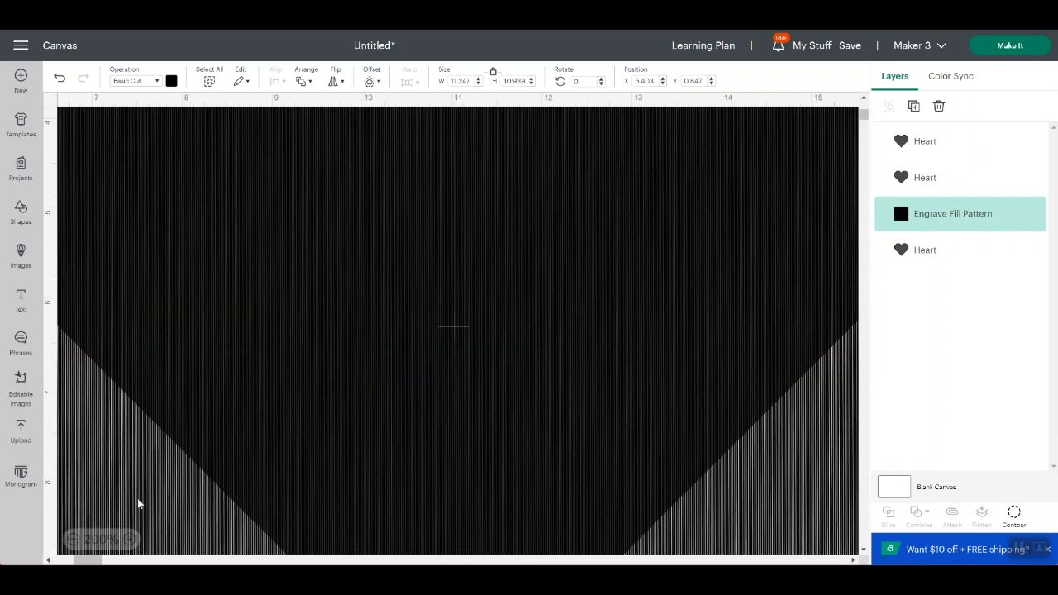
pyautogui.click(74, 540)
pyautogui.click(73, 540)
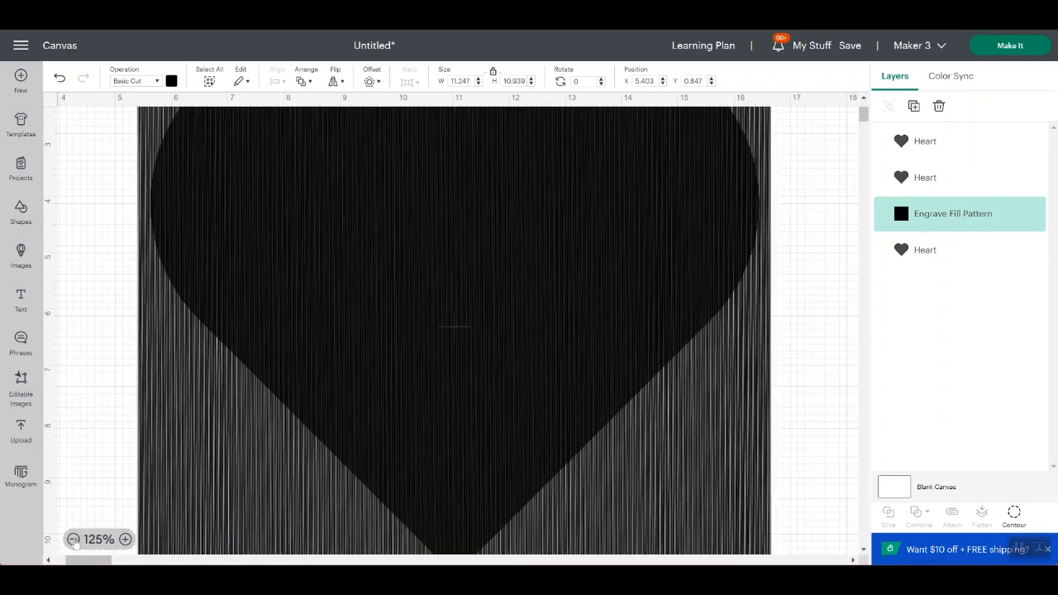
pyautogui.click(73, 539)
pyautogui.scroll(2, 675, 308)
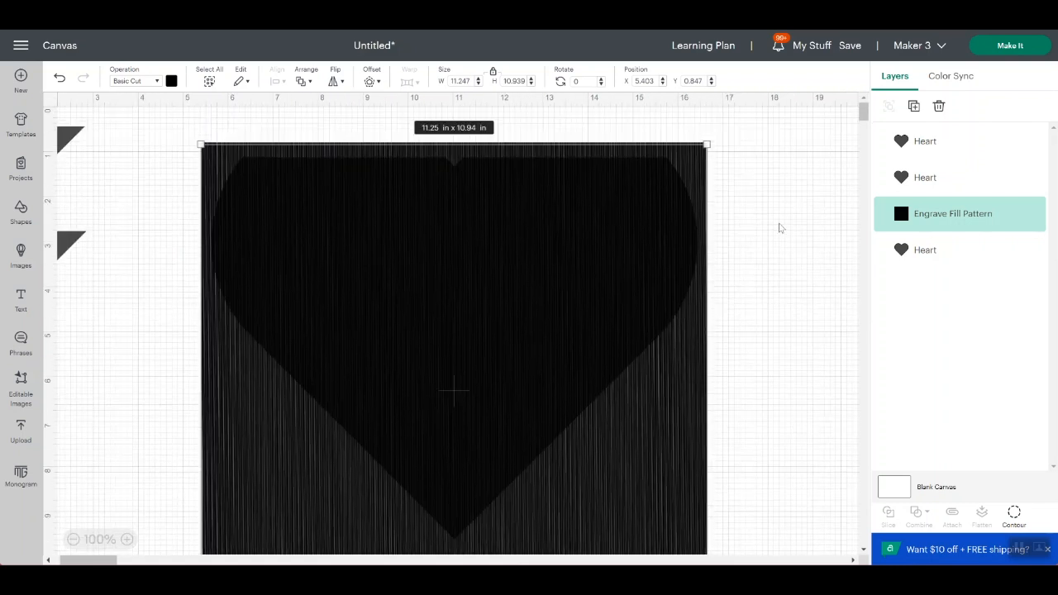
pyautogui.moveTo(710, 134); pyautogui.dragTo(739, 187)
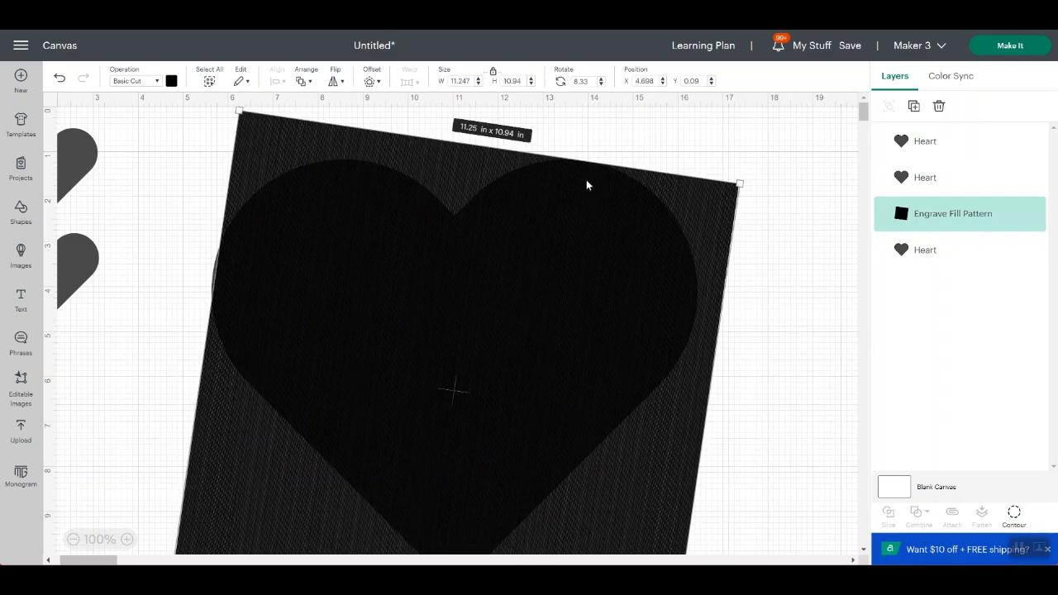
# Reposition the tilted pattern and the large heart so the heart lies within the pattern's edges.
pyautogui.moveTo(474, 166); pyautogui.dragTo(434, 136)
pyautogui.click(768, 270)
pyautogui.moveTo(585, 266); pyautogui.dragTo(573, 291)
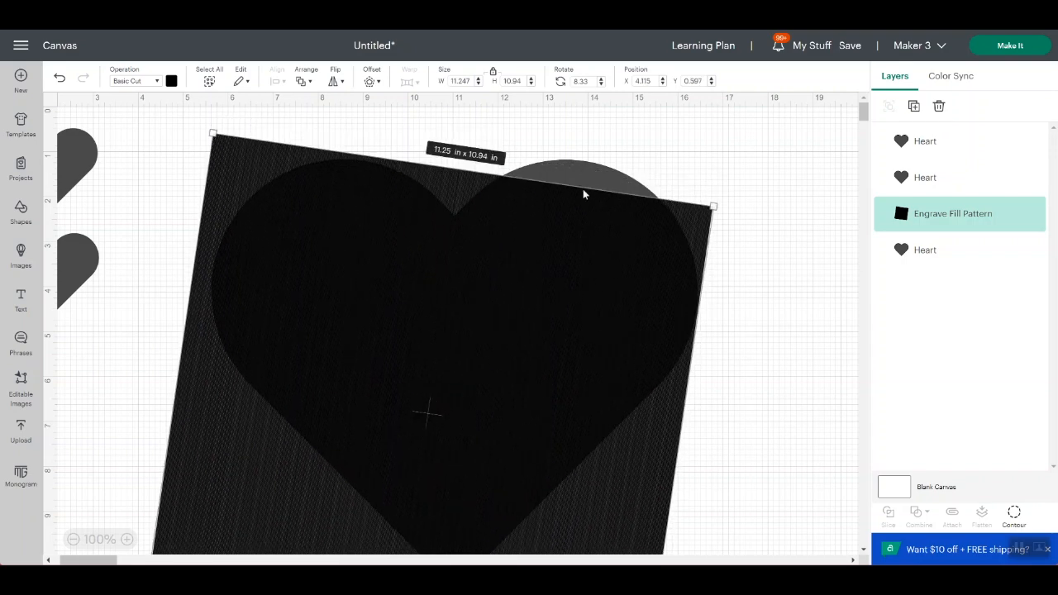
pyautogui.moveTo(583, 186); pyautogui.dragTo(580, 198)
pyautogui.click(708, 250)
pyautogui.moveTo(698, 221)
pyautogui.mouseDown()
pyautogui.moveTo(699, 208)
pyautogui.moveTo(696, 218)
pyautogui.mouseUp()
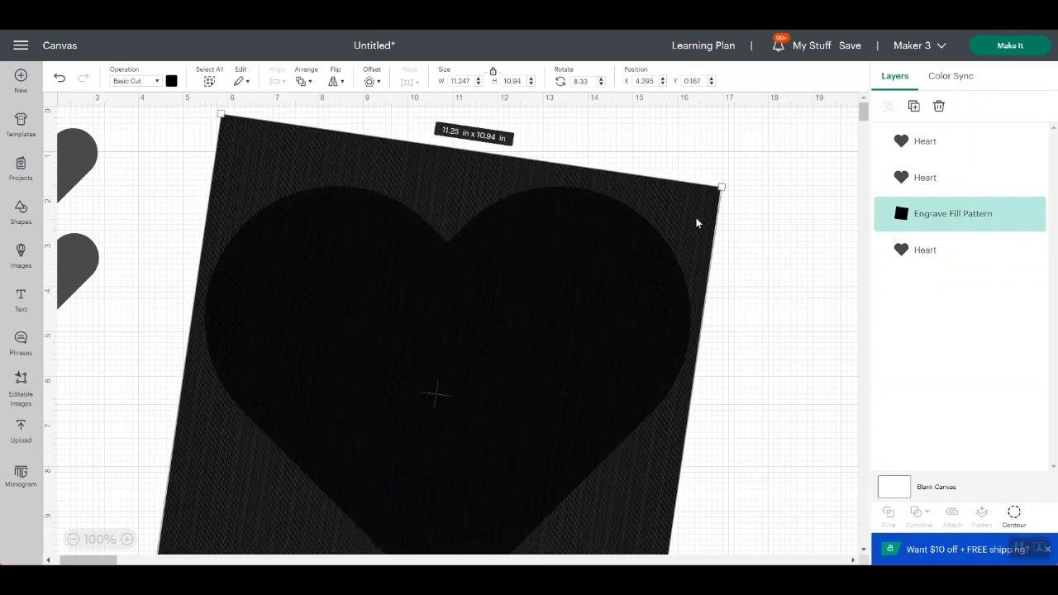
# Slice the fill pattern with the large heart, then delete the outer leftover and the two surplus heart pieces, keeping the line-filled heart.
pyautogui.click(761, 361)
pyautogui.moveTo(763, 372); pyautogui.dragTo(524, 281)
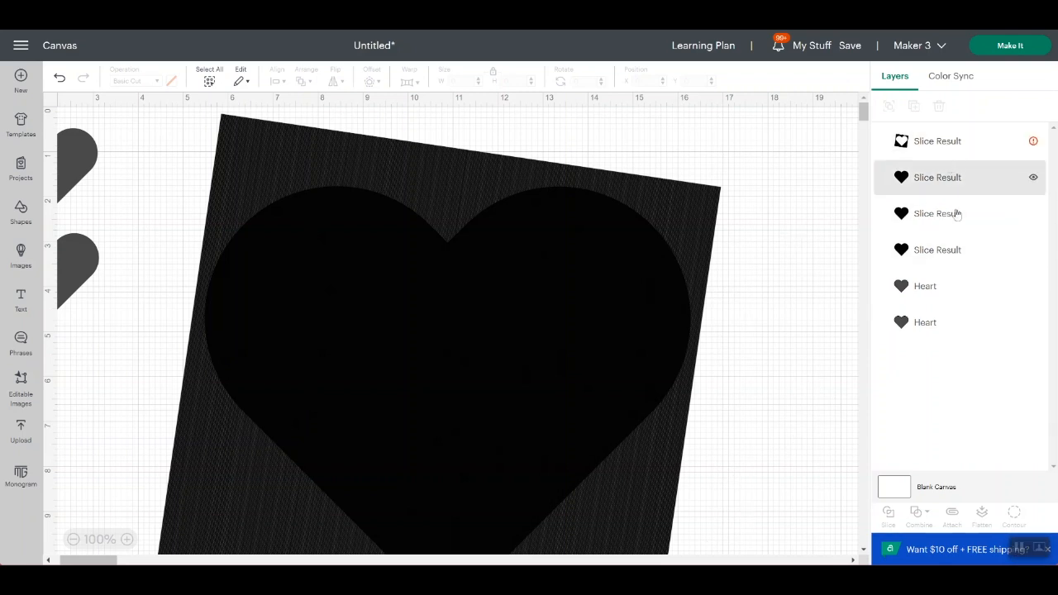
pyautogui.click(946, 145)
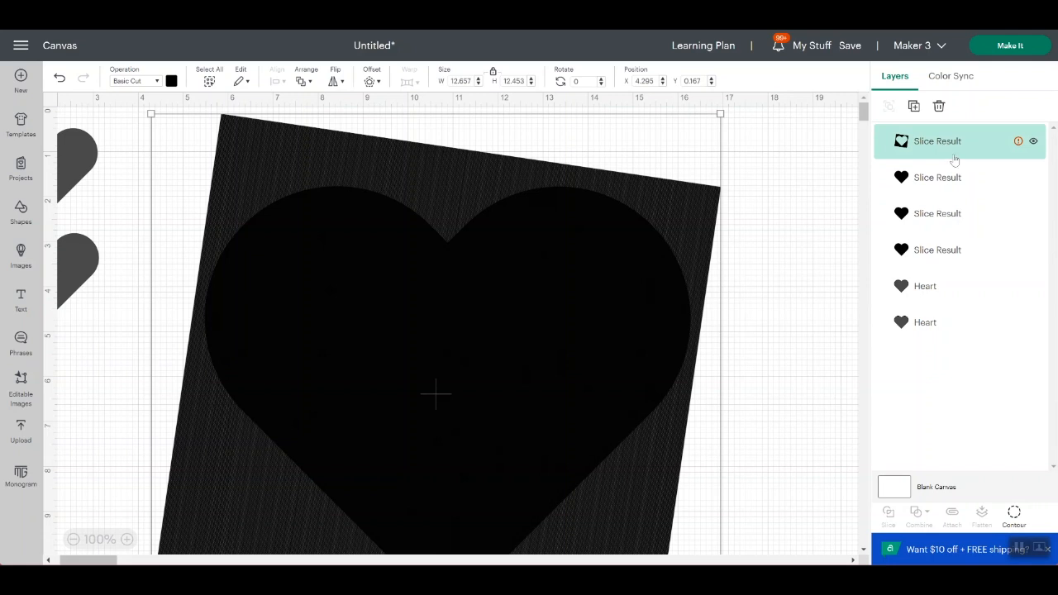
pyautogui.click(939, 107)
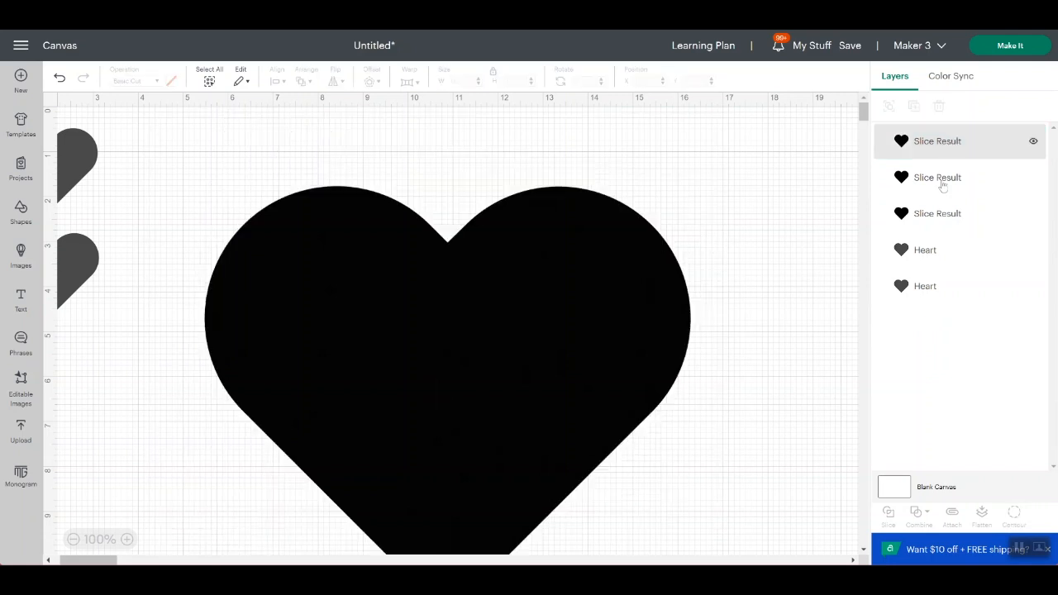
pyautogui.click(934, 134)
pyautogui.click(939, 106)
pyautogui.click(940, 141)
pyautogui.click(938, 106)
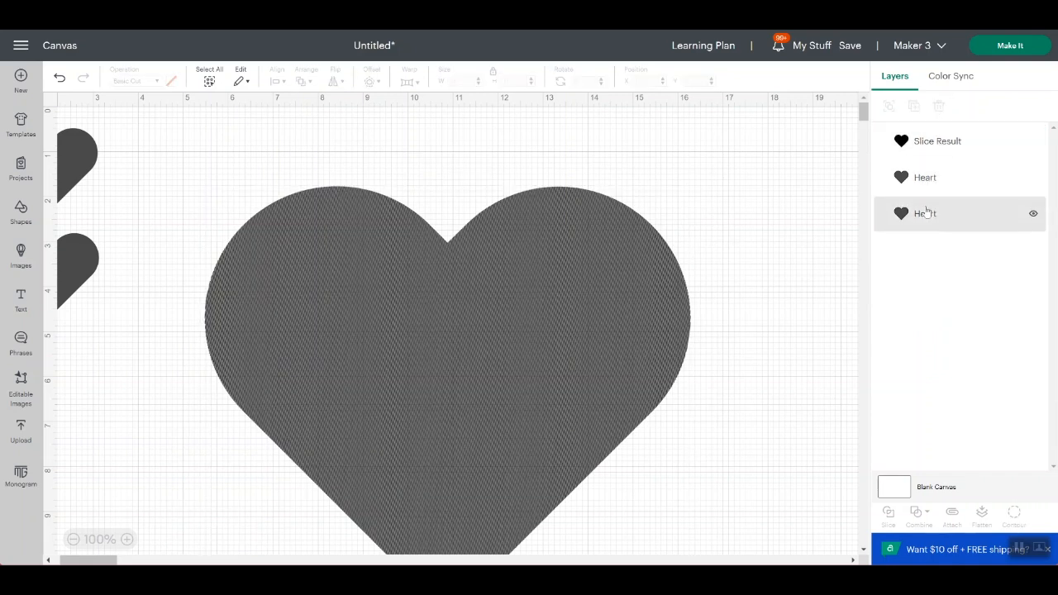
# Change the line-filled heart's operation to Engrave.
pyautogui.click(346, 265)
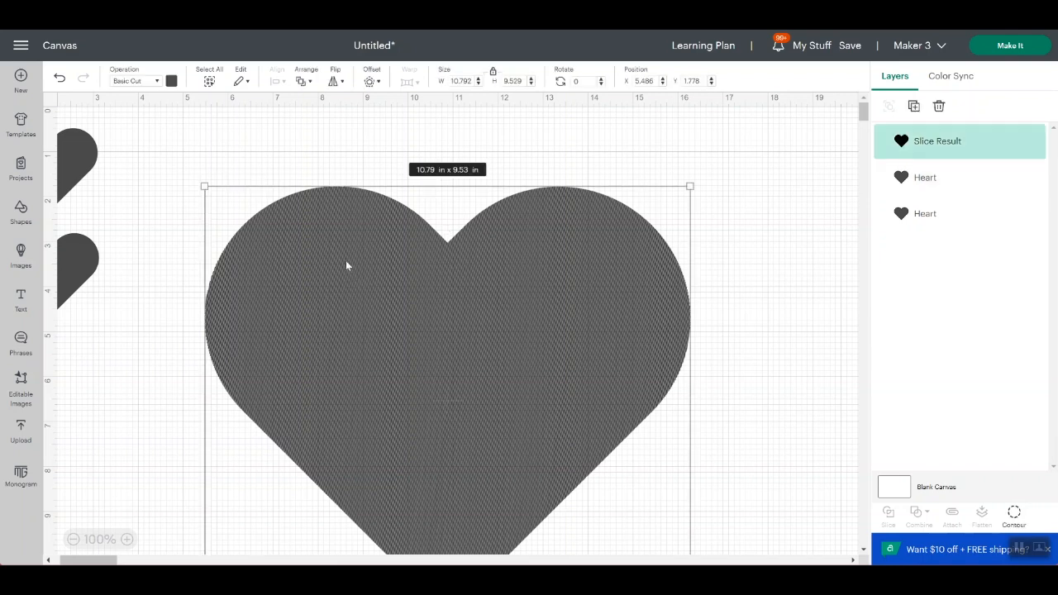
pyautogui.click(126, 539)
pyautogui.click(127, 540)
pyautogui.click(128, 539)
pyautogui.click(135, 80)
pyautogui.click(158, 317)
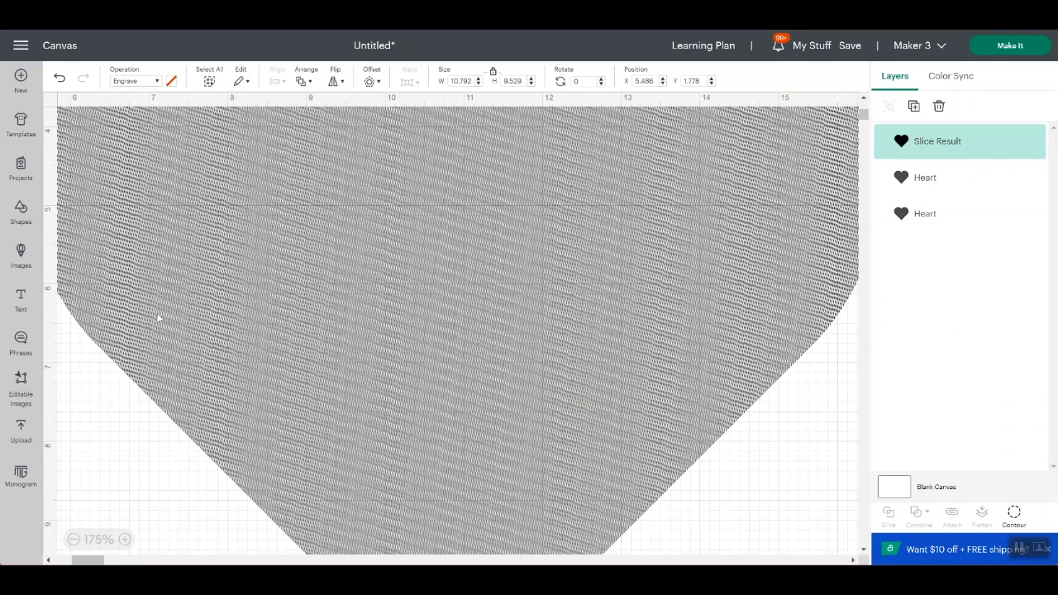
# Check the hatch lines up close, set the line-filled heart's width to 2 in and place it beside the outlined heart.
pyautogui.click(128, 540)
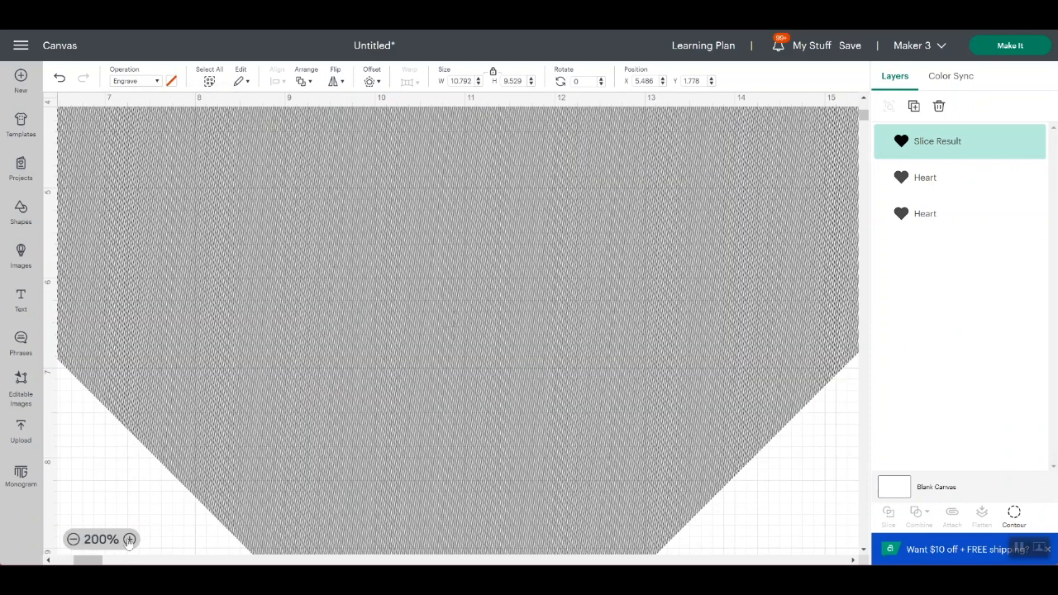
pyautogui.click(129, 539)
pyautogui.click(129, 540)
pyautogui.click(129, 540)
pyautogui.click(129, 540)
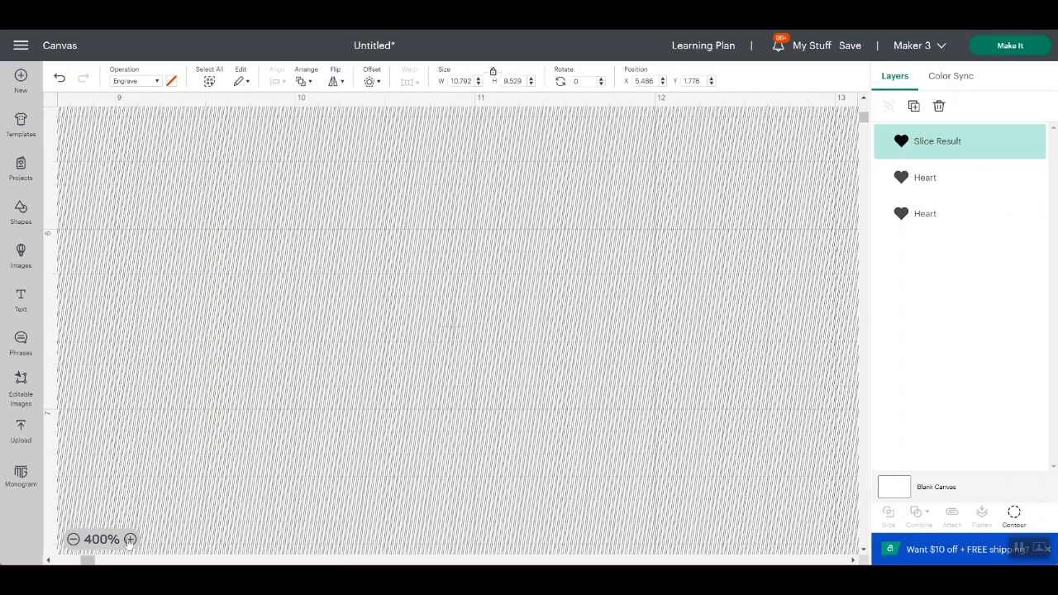
pyautogui.click(74, 539)
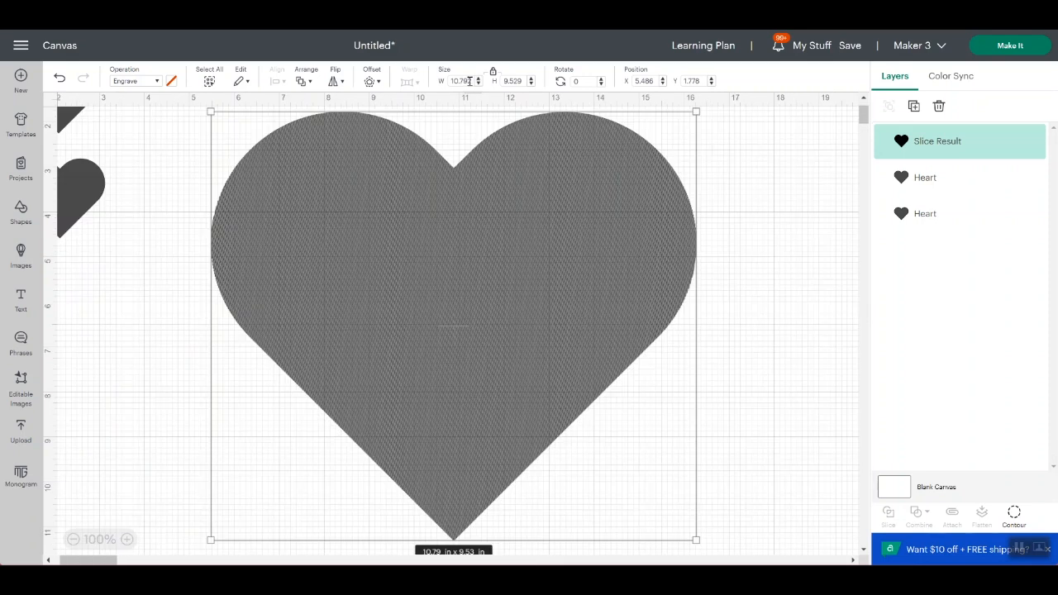
pyautogui.moveTo(472, 81); pyautogui.dragTo(427, 83)
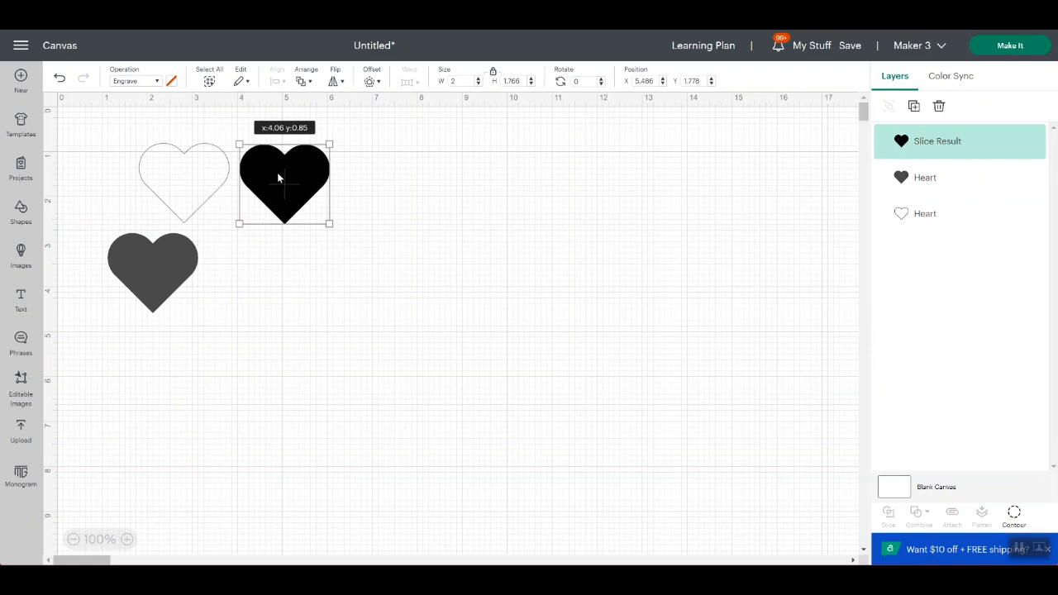
# Duplicate the line-filled heart and place the copy beside the solid gray heart, away from the first pair.
pyautogui.moveTo(185, 264); pyautogui.dragTo(430, 190)
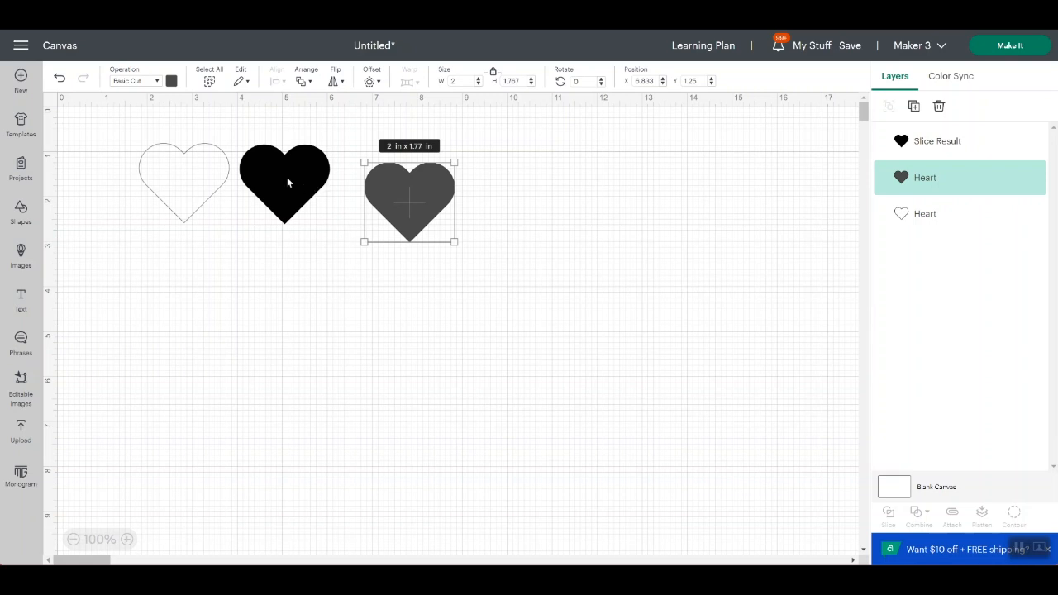
pyautogui.click(288, 181)
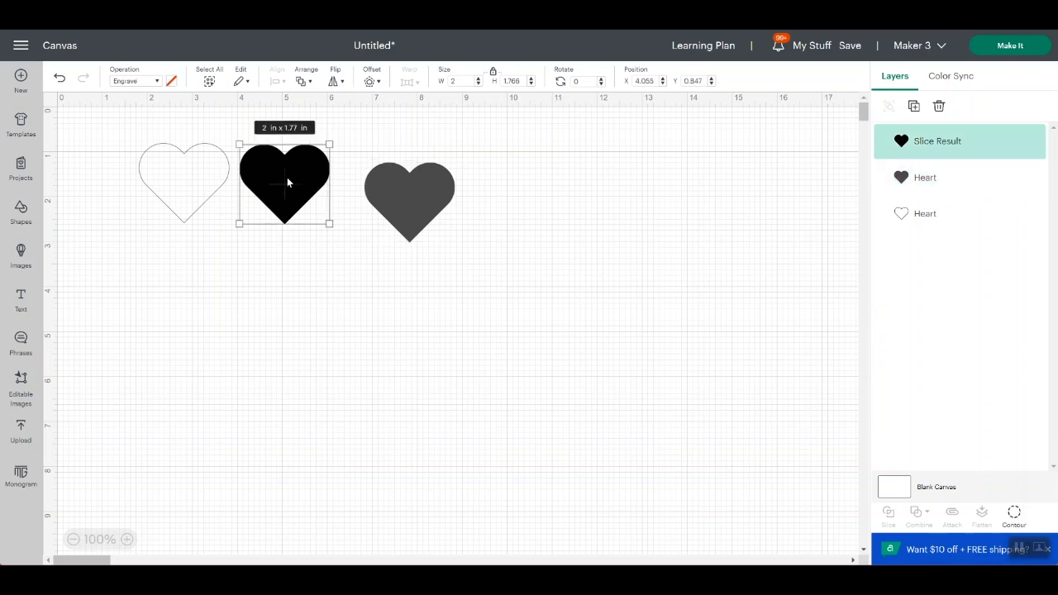
pyautogui.click(913, 106)
pyautogui.moveTo(298, 168); pyautogui.dragTo(561, 191)
pyautogui.moveTo(420, 198); pyautogui.dragTo(466, 198)
pyautogui.click(534, 188)
# Create a 0.02 in offset with rounded corners around the gray heart.
pyautogui.click(455, 190)
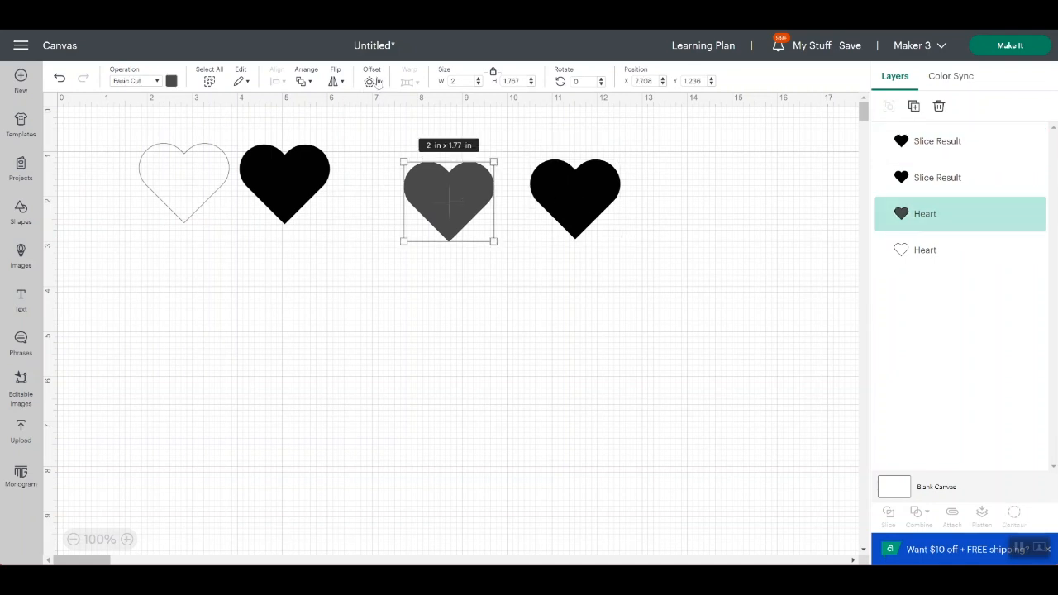
pyautogui.click(376, 83)
pyautogui.moveTo(384, 142); pyautogui.dragTo(369, 141)
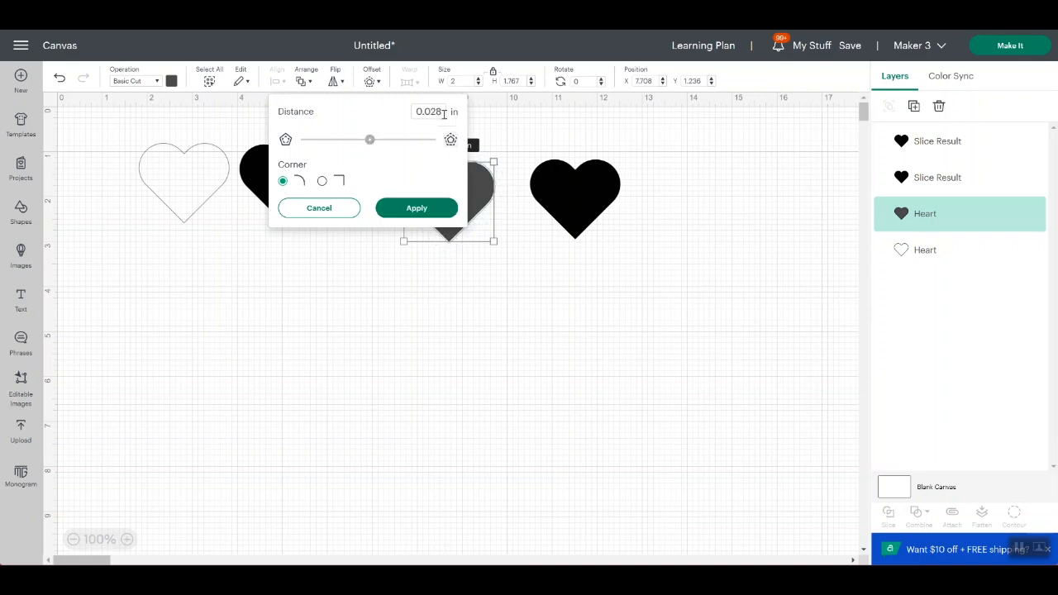
pyautogui.moveTo(444, 112); pyautogui.dragTo(409, 122)
pyautogui.write('.02')
pyautogui.click(419, 209)
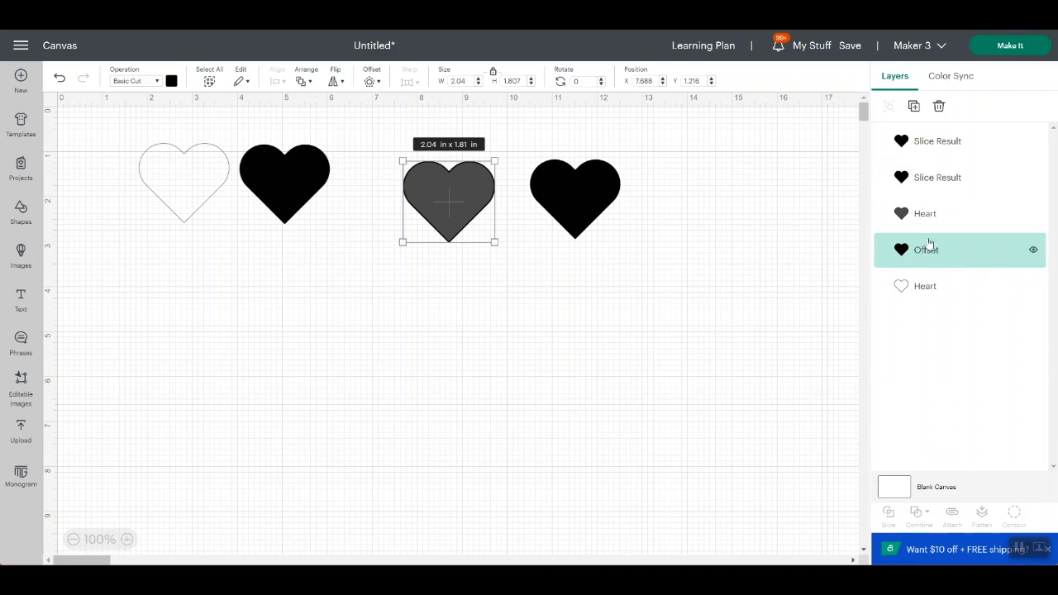
# Move the original gray heart off its offset shape and delete it.
pyautogui.click(495, 248)
pyautogui.click(442, 173)
pyautogui.moveTo(442, 173); pyautogui.dragTo(452, 299)
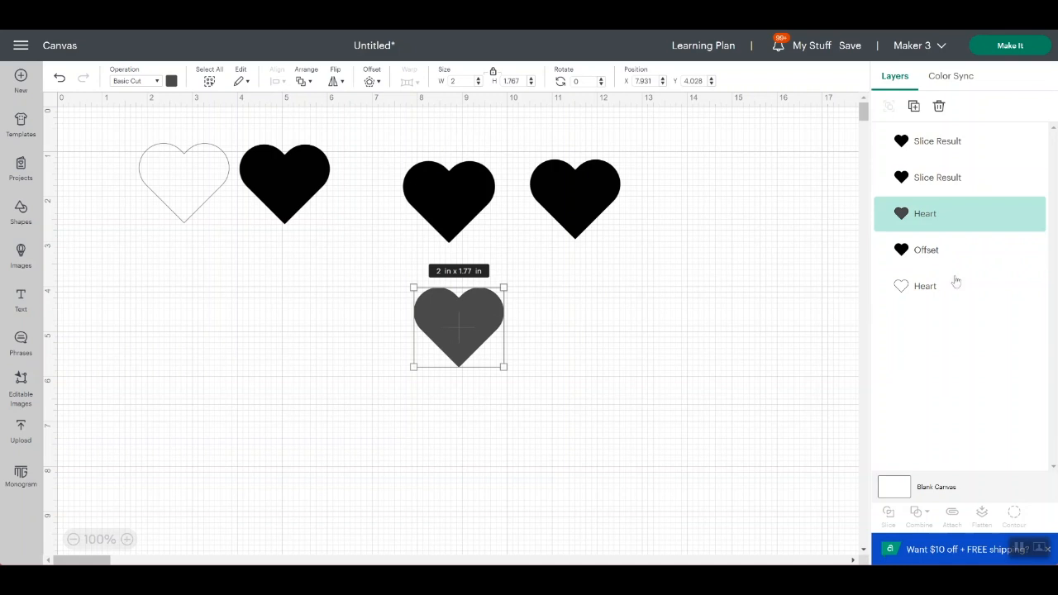
pyautogui.click(939, 108)
# Change the offset heart's operation to Engrave.
pyautogui.click(458, 200)
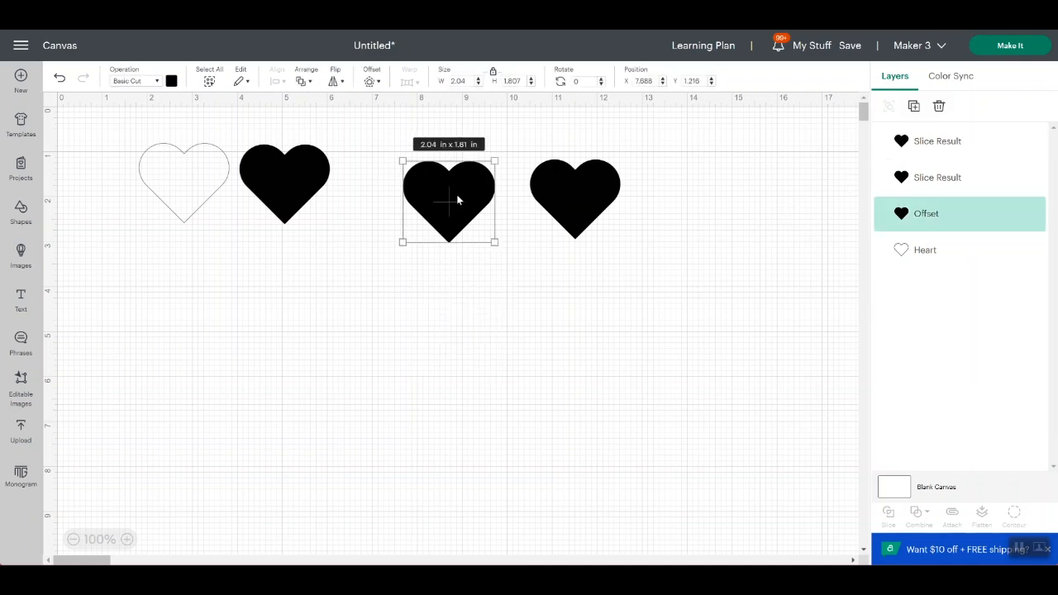
pyautogui.click(136, 82)
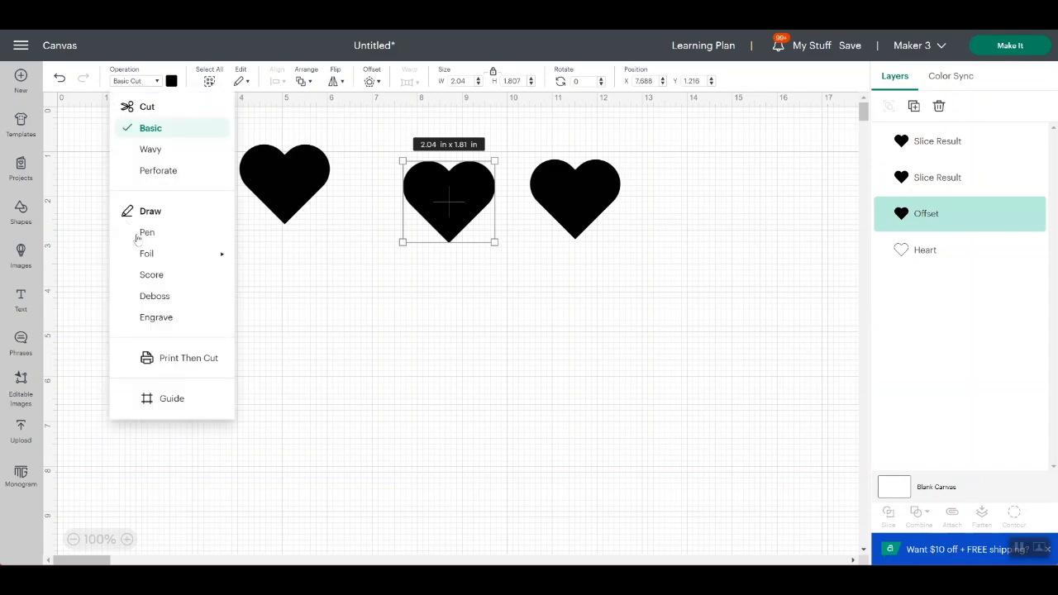
pyautogui.click(163, 319)
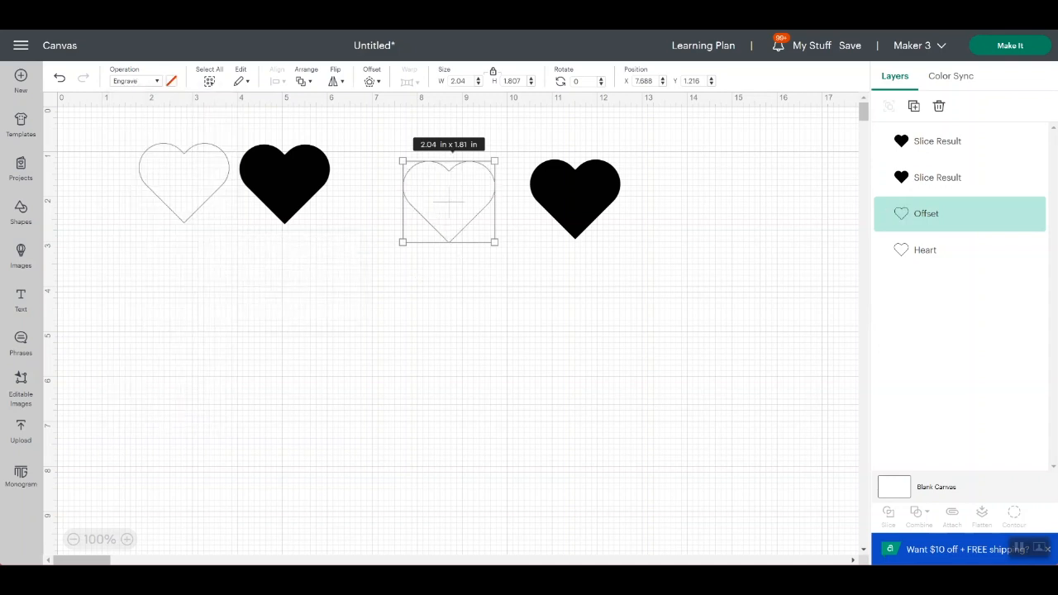
# Center the offset outline and the separate line-filled heart on each other and attach them.
pyautogui.click(518, 149)
pyautogui.moveTo(428, 137); pyautogui.dragTo(588, 225)
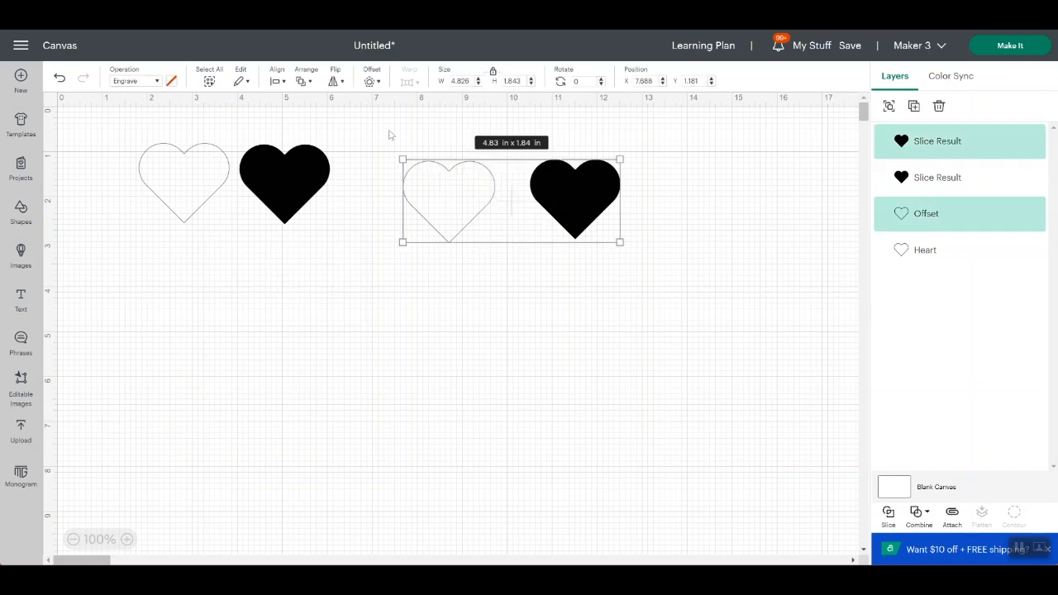
pyautogui.click(283, 83)
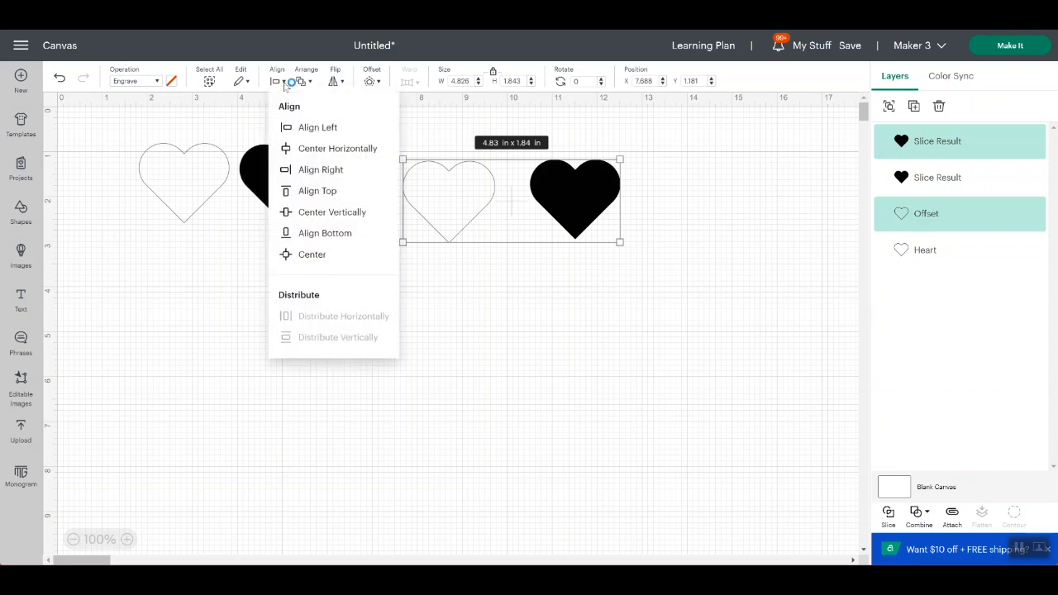
pyautogui.click(312, 254)
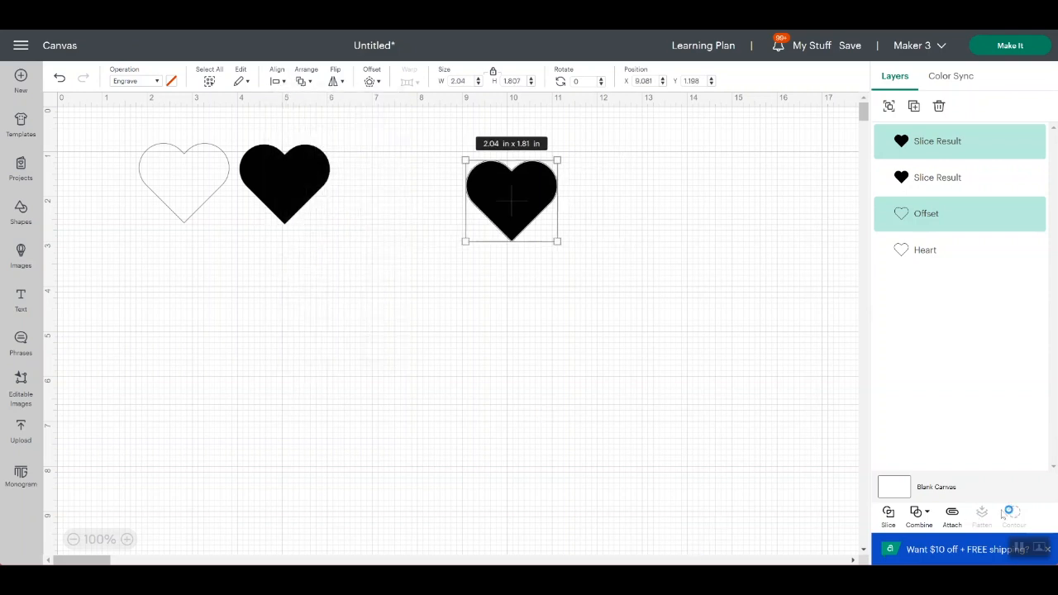
pyautogui.click(952, 513)
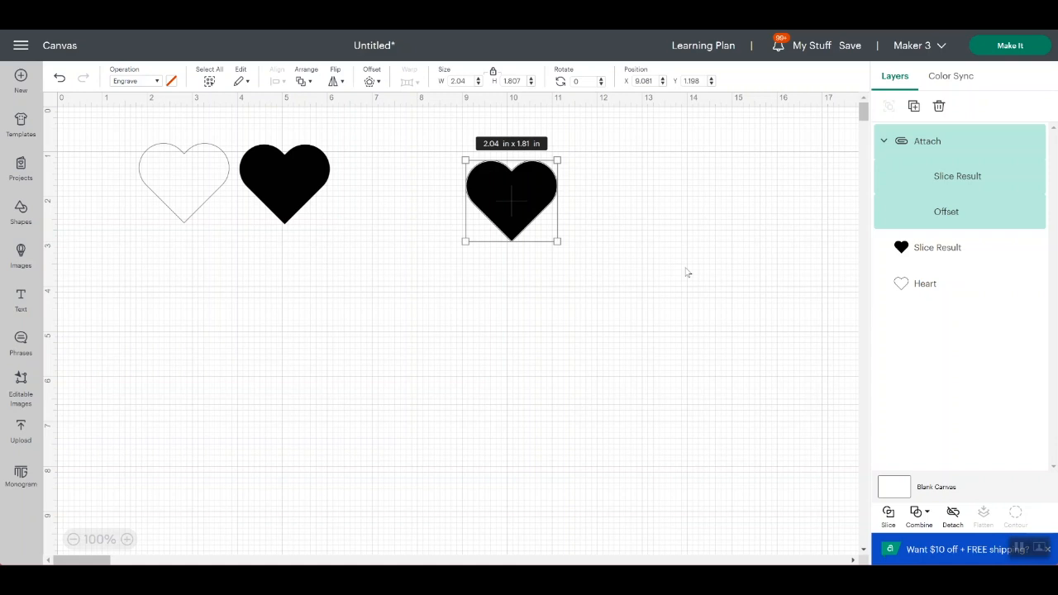
# Examine the gap between the attached heart's line fill and its offset outline at high magnification.
pyautogui.click(127, 539)
pyautogui.click(126, 539)
pyautogui.click(127, 538)
pyautogui.click(126, 539)
pyautogui.scroll(5, 632, 328)
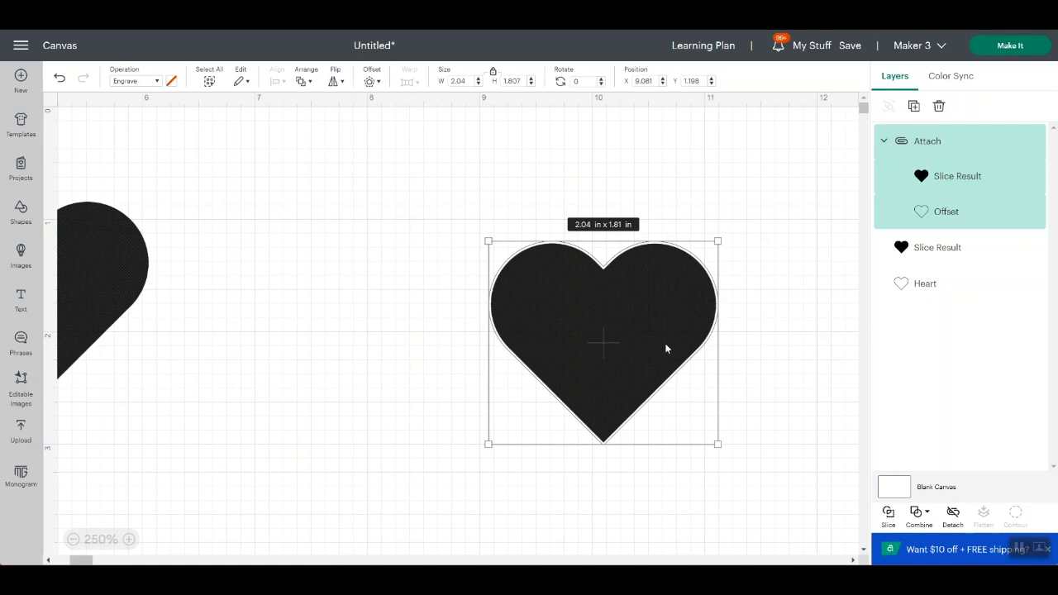
pyautogui.click(130, 540)
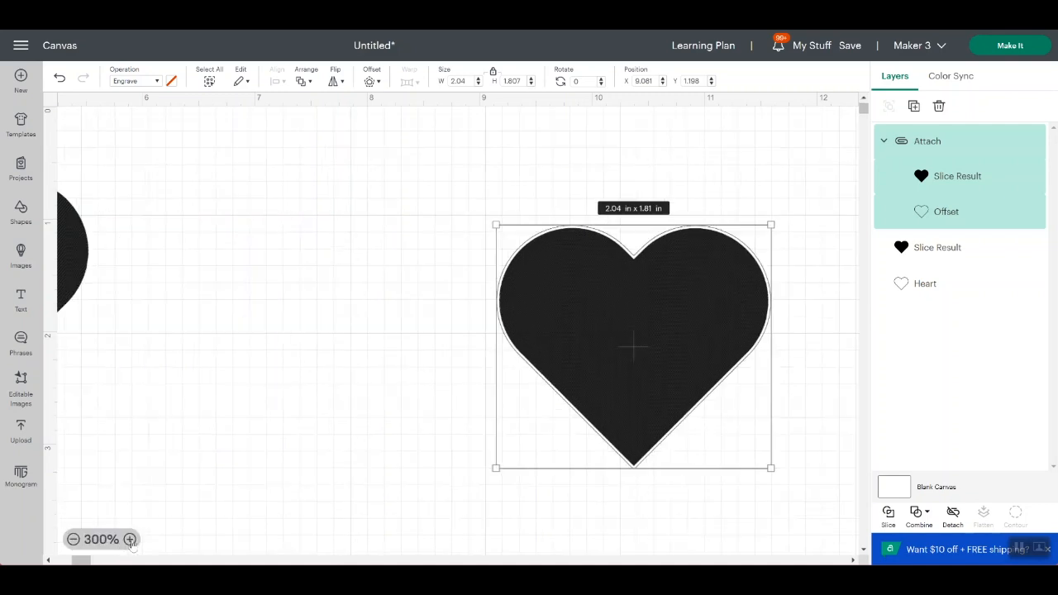
pyautogui.click(130, 540)
pyautogui.click(130, 540)
pyautogui.click(130, 539)
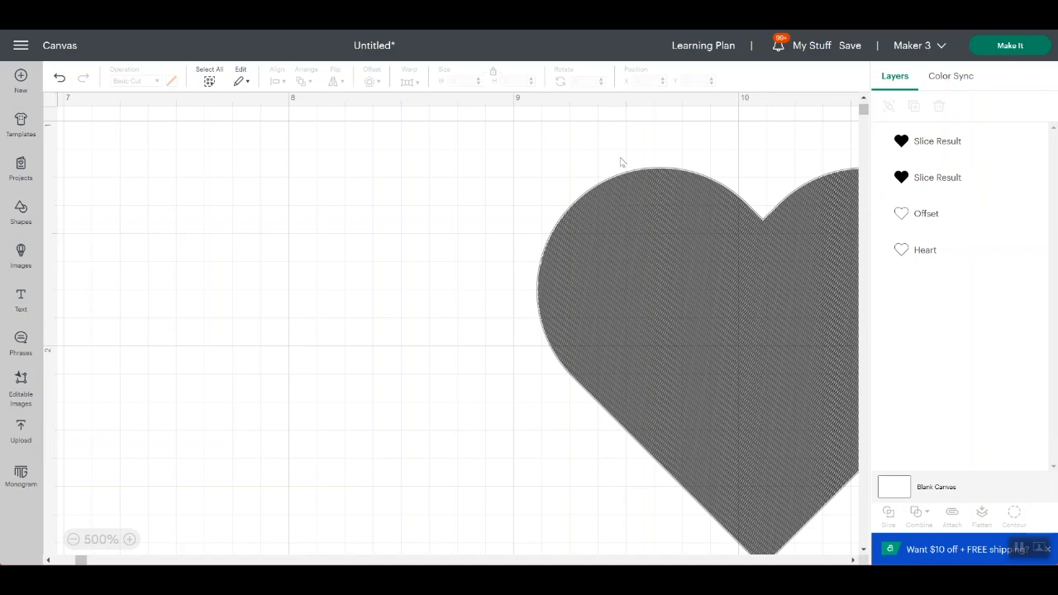
# Attach the line-filled heart to its close-fitting offset outline and set the attached heart's width to 2 in.
pyautogui.moveTo(512, 157); pyautogui.dragTo(648, 272)
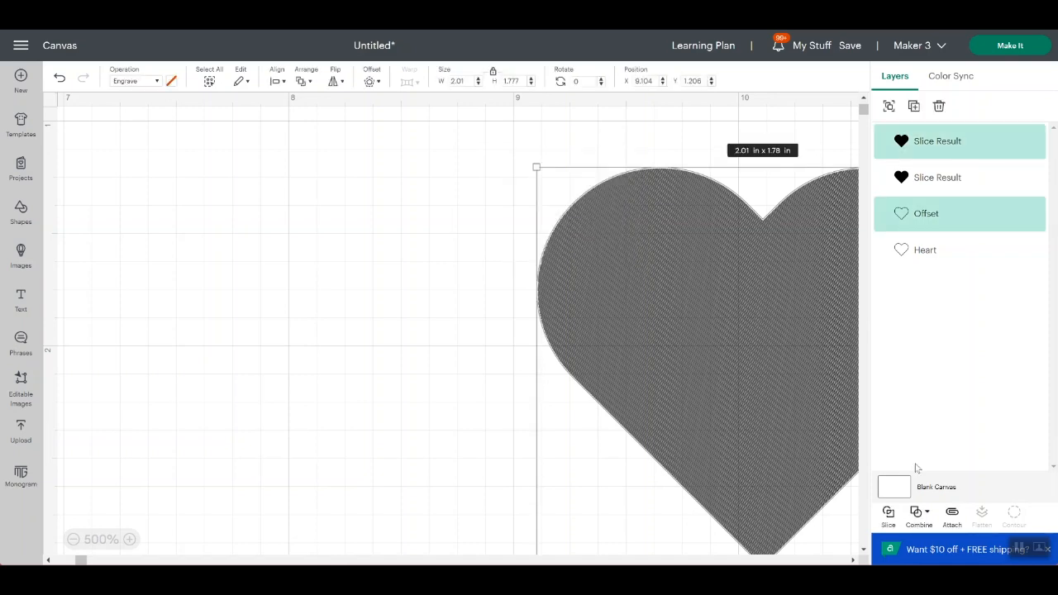
pyautogui.click(953, 518)
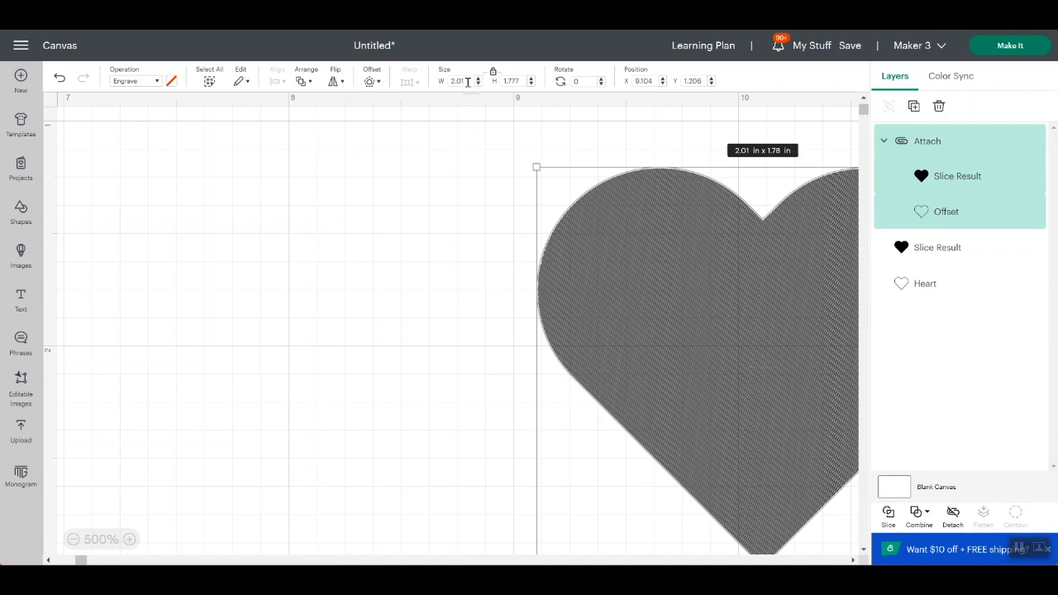
pyautogui.moveTo(466, 82); pyautogui.dragTo(438, 86)
pyautogui.write('2')
pyautogui.press('Tab')
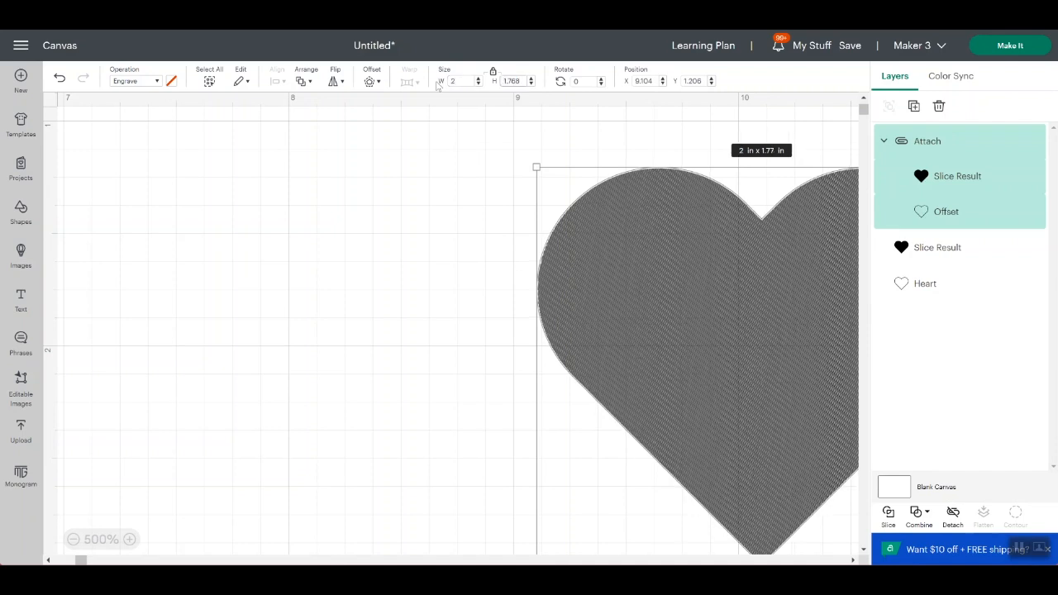
pyautogui.click(447, 251)
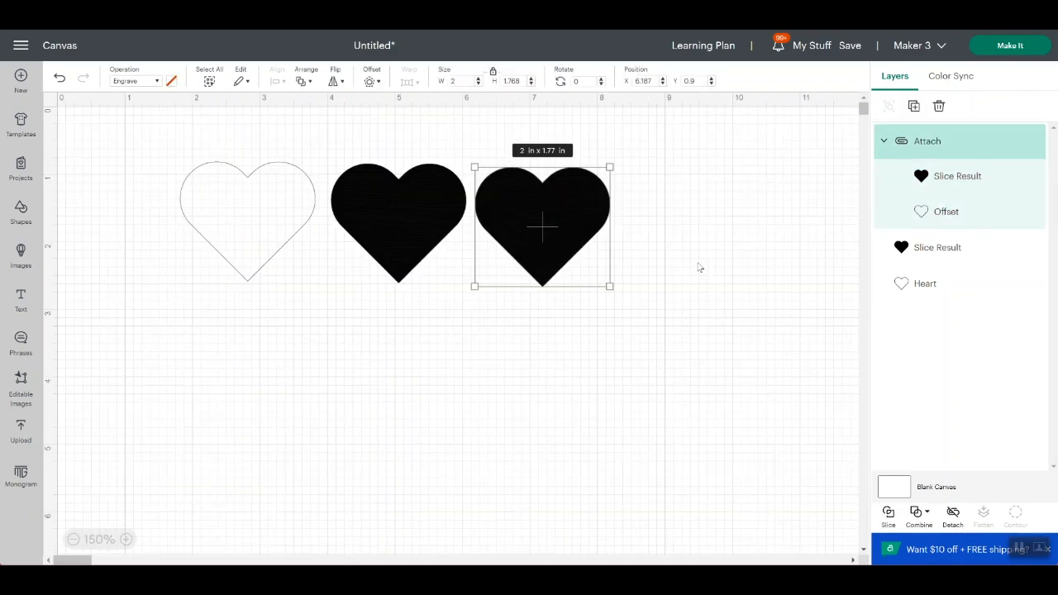
# Check the plain outline heart, the line-filled heart and the attached outlined heart one by one.
pyautogui.click(390, 212)
pyautogui.click(265, 209)
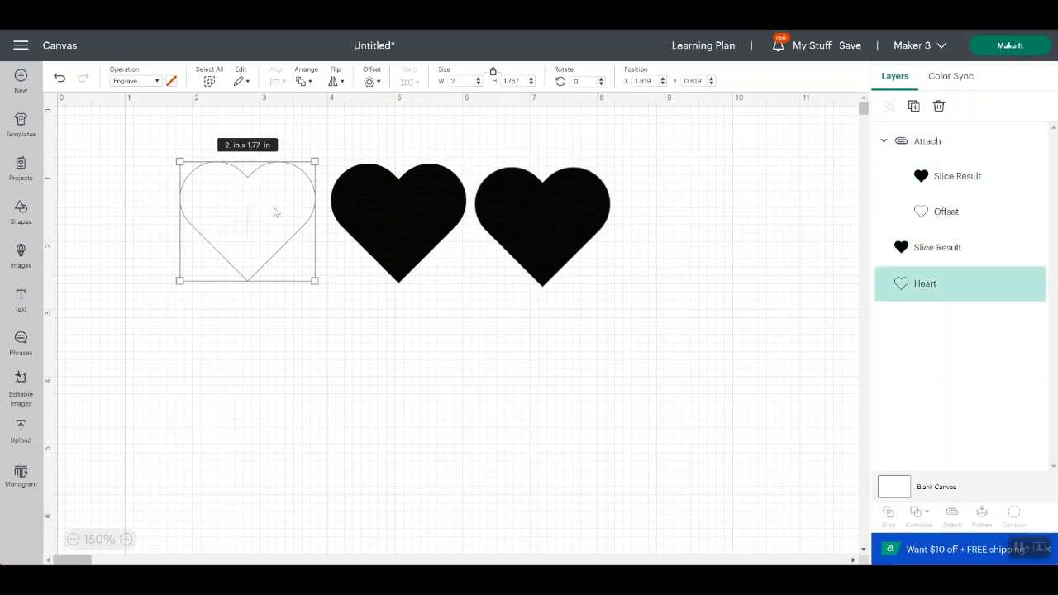
pyautogui.click(408, 213)
pyautogui.click(544, 212)
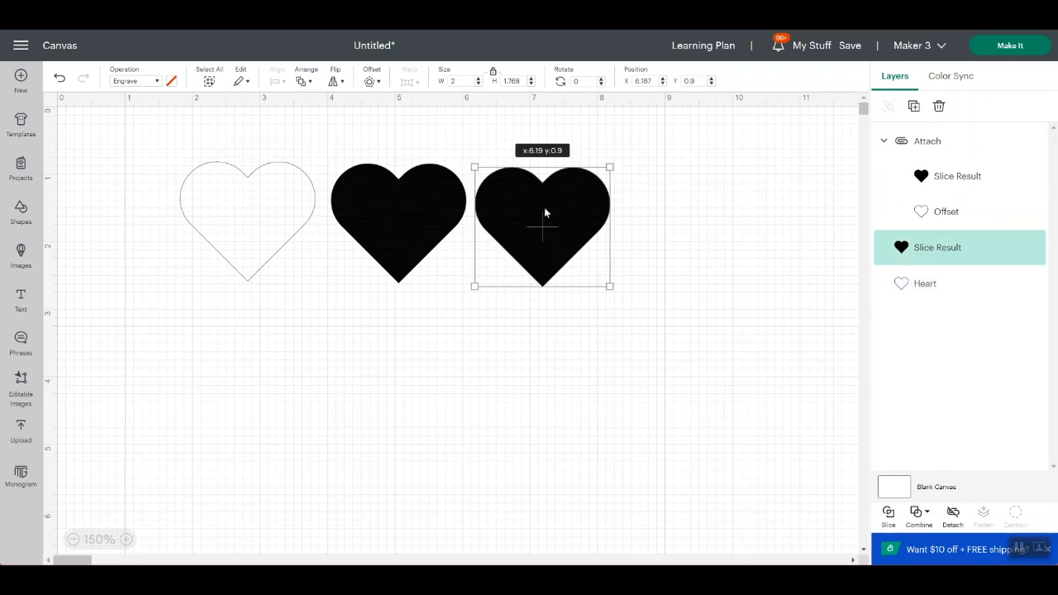